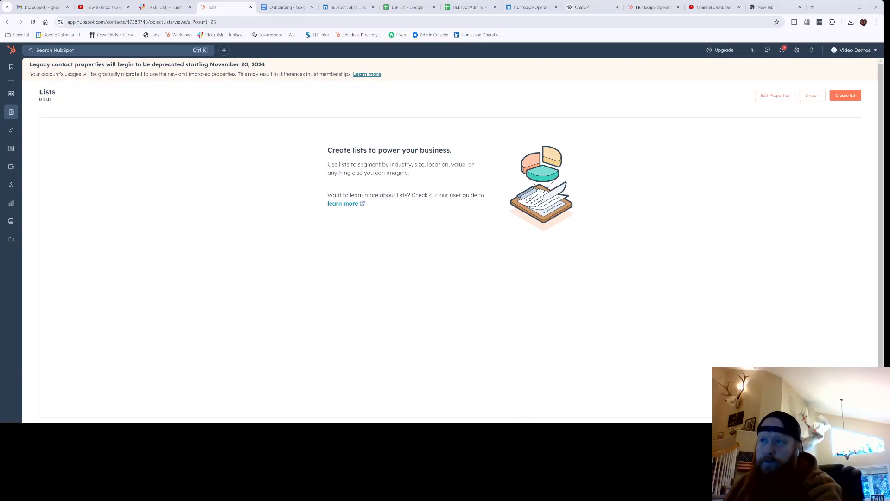
Step: From the CRM contact lists, start a new import that uses a file from the computer
{"action": "mouse_move", "coordinate": [11, 112]}
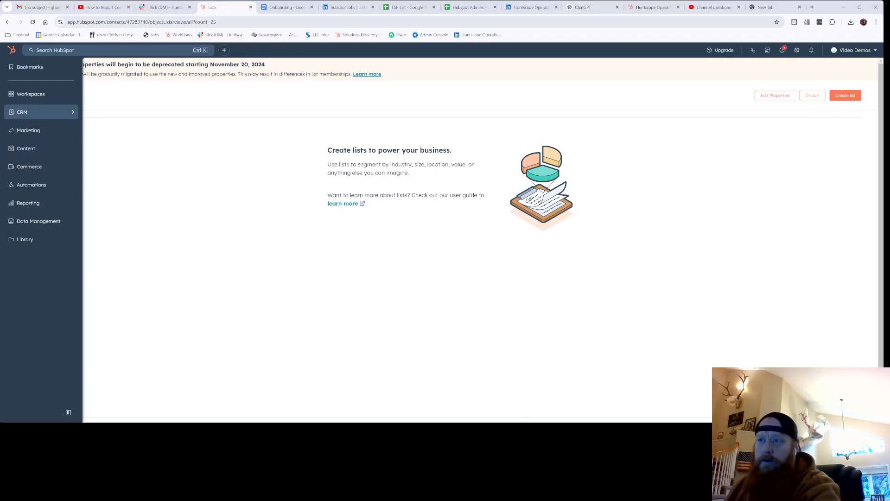
{"action": "left_click", "coordinate": [21, 113]}
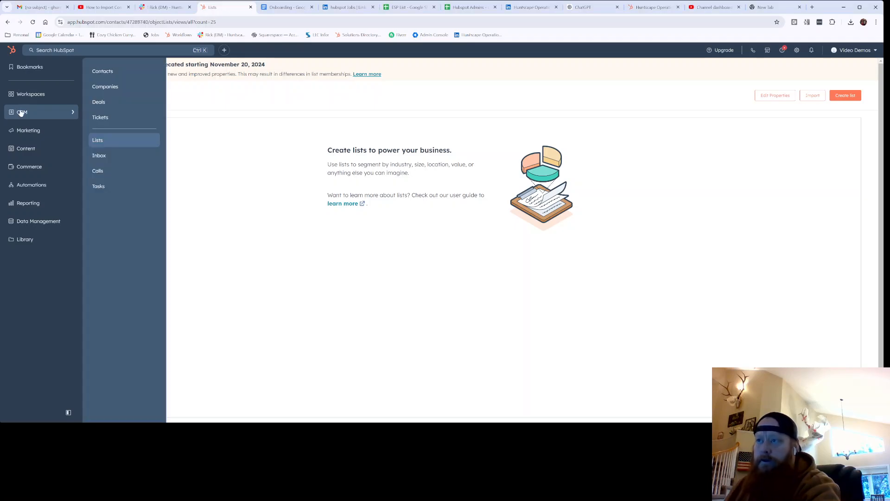
{"action": "left_click", "coordinate": [97, 140]}
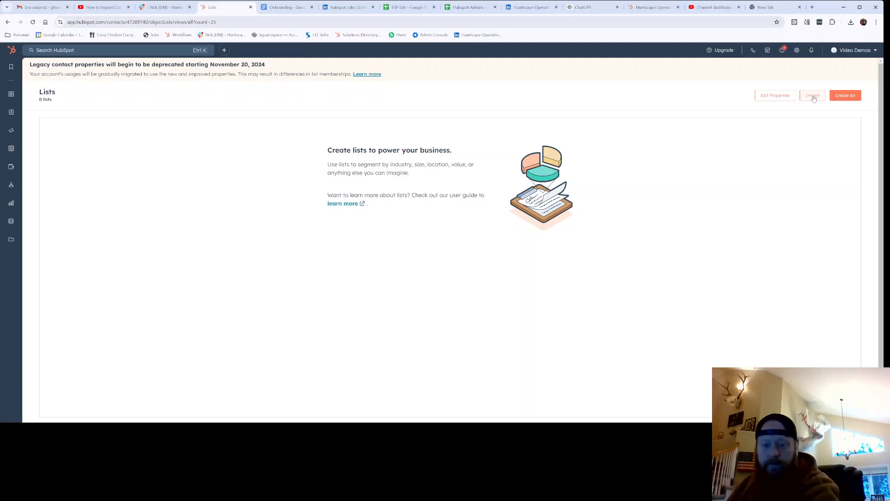
{"action": "left_click", "coordinate": [813, 97]}
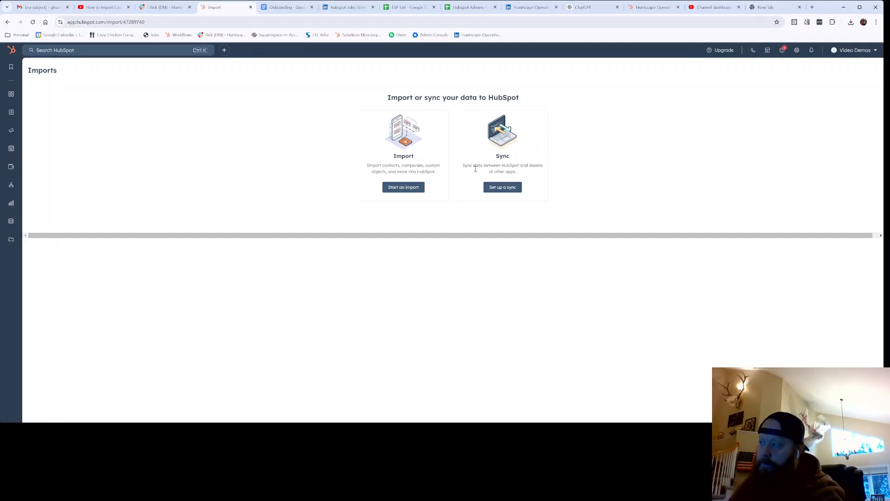
{"action": "left_click", "coordinate": [412, 187]}
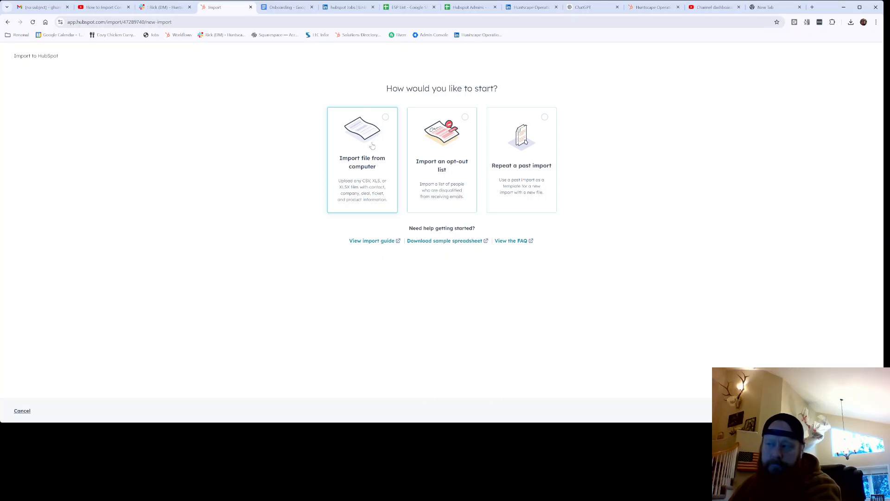
{"action": "left_click", "coordinate": [372, 146]}
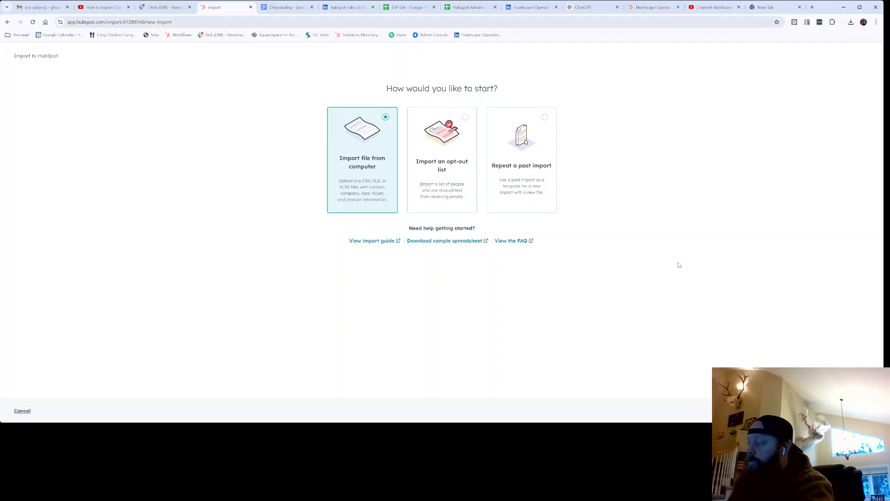
{"action": "left_click", "coordinate": [857, 410]}
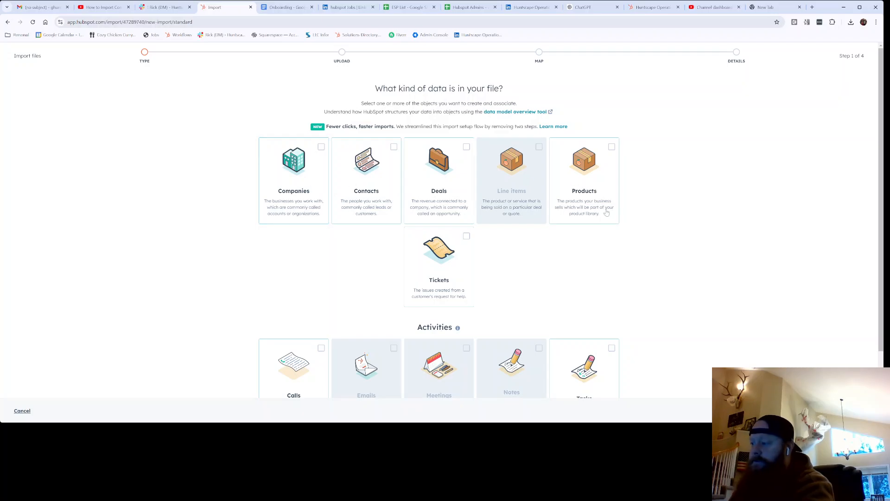
Step: Choose Contacts as the kind of data in the file and continue to the upload stage
{"action": "scroll", "coordinate": [622, 225], "scroll_direction": "down", "scroll_amount": 1}
{"action": "scroll", "coordinate": [495, 207], "scroll_direction": "up", "scroll_amount": 1}
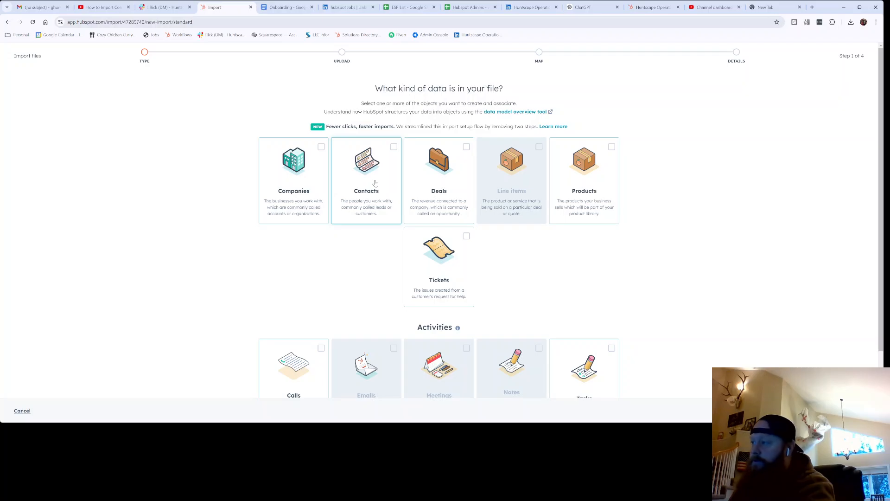
{"action": "left_click", "coordinate": [376, 183]}
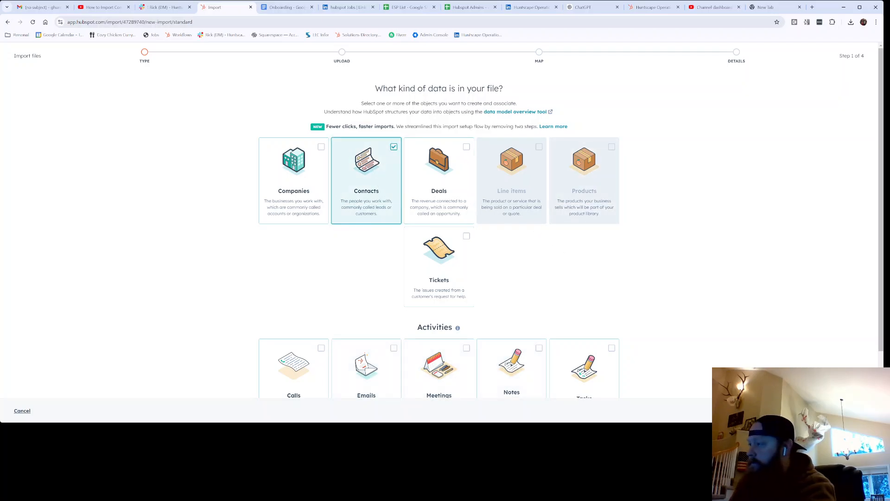
{"action": "left_click", "coordinate": [852, 410]}
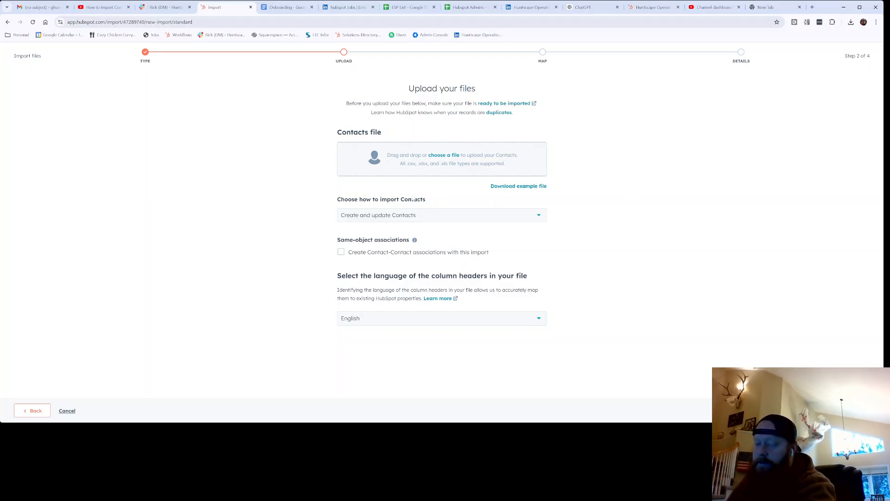
Step: Set the import to create and update Contacts, upload the "Untitled spreadsheet - Sheet1" CSV file and continue to column mapping
{"action": "left_click", "coordinate": [383, 217]}
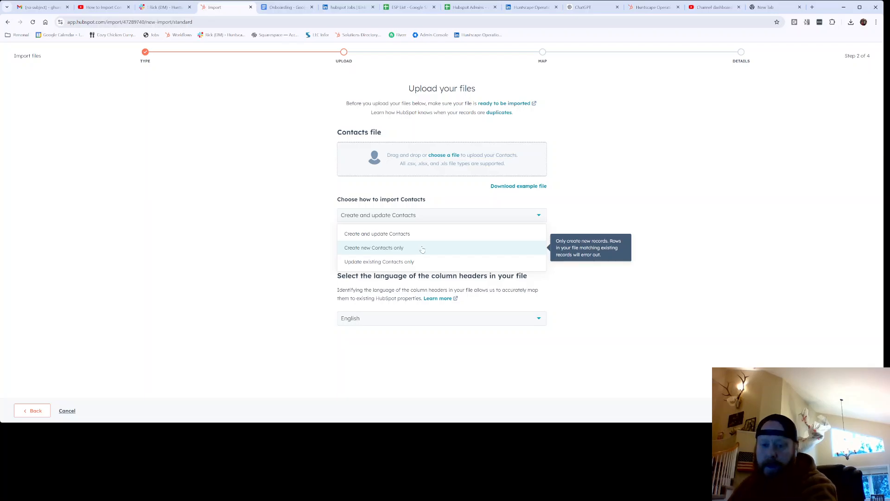
{"action": "left_click", "coordinate": [377, 235]}
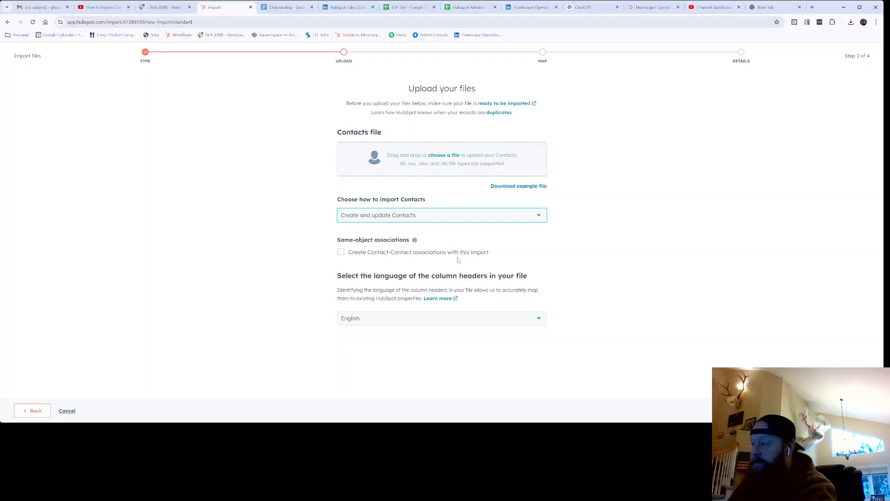
{"action": "left_click", "coordinate": [445, 156]}
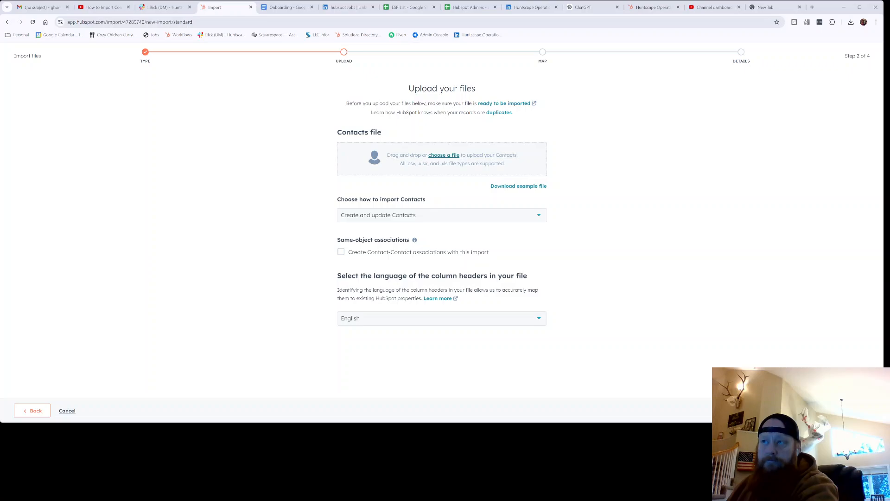
{"action": "double_click", "coordinate": [210, 158]}
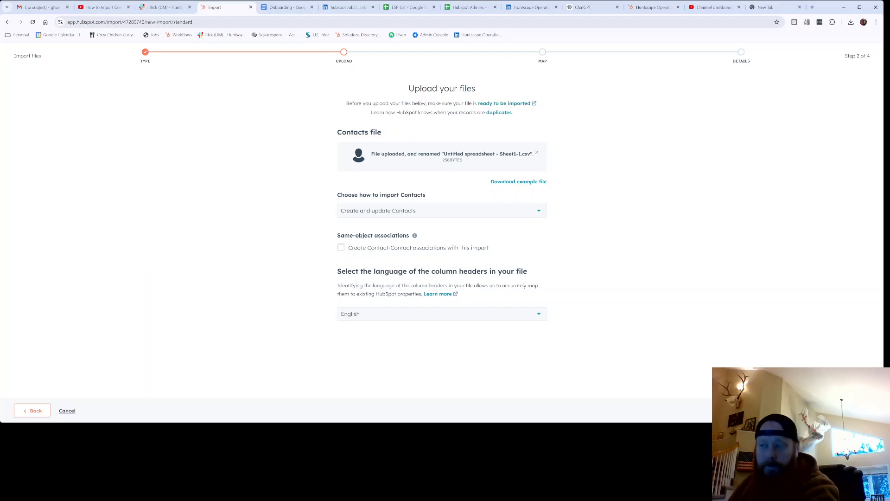
{"action": "left_click", "coordinate": [853, 411]}
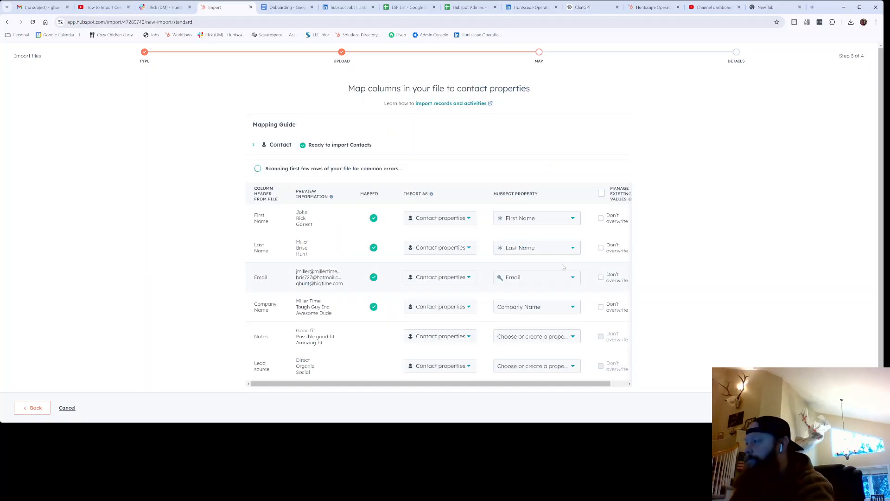
Step: Search the contact properties for "notes" for the unmapped Notes column and start creating a new Notes property
{"action": "scroll", "coordinate": [536, 249], "scroll_direction": "down", "scroll_amount": 1}
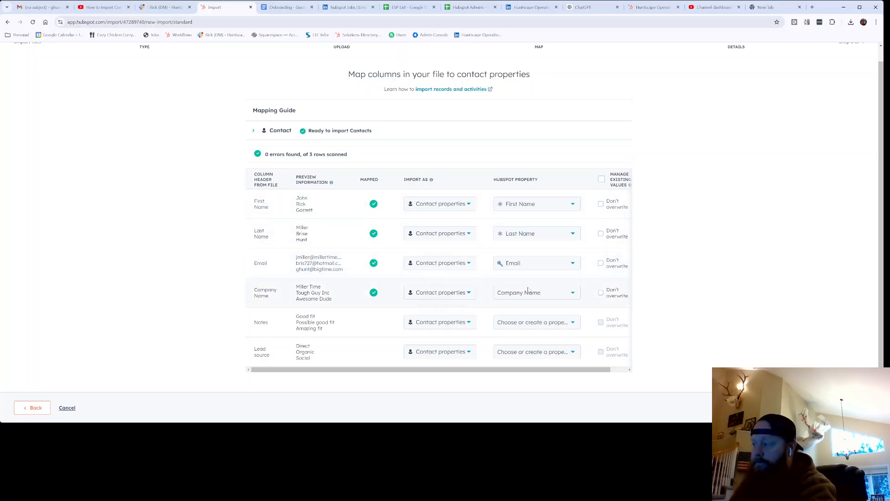
{"action": "mouse_move", "coordinate": [527, 293]}
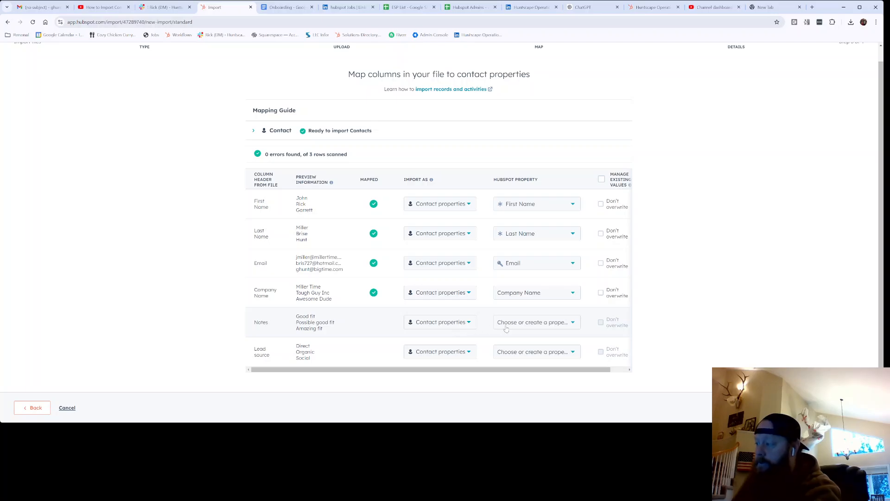
{"action": "left_click", "coordinate": [545, 324]}
{"action": "type", "text": "note"}
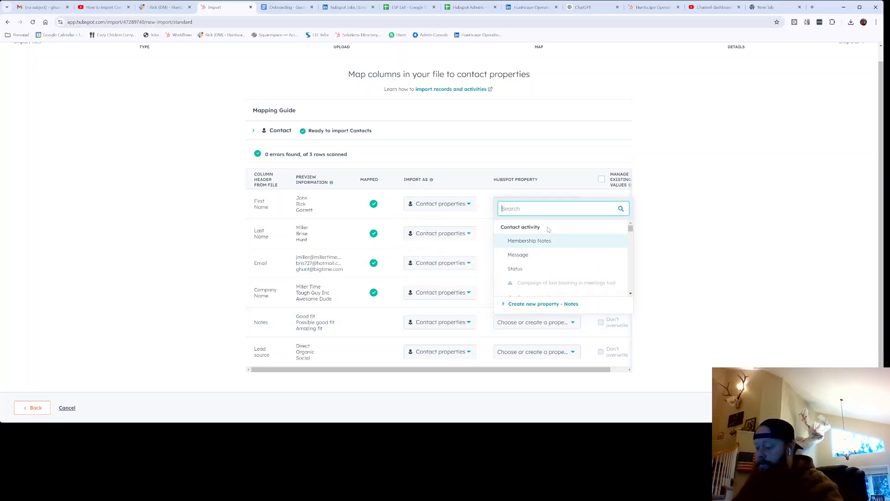
{"action": "type", "text": "s"}
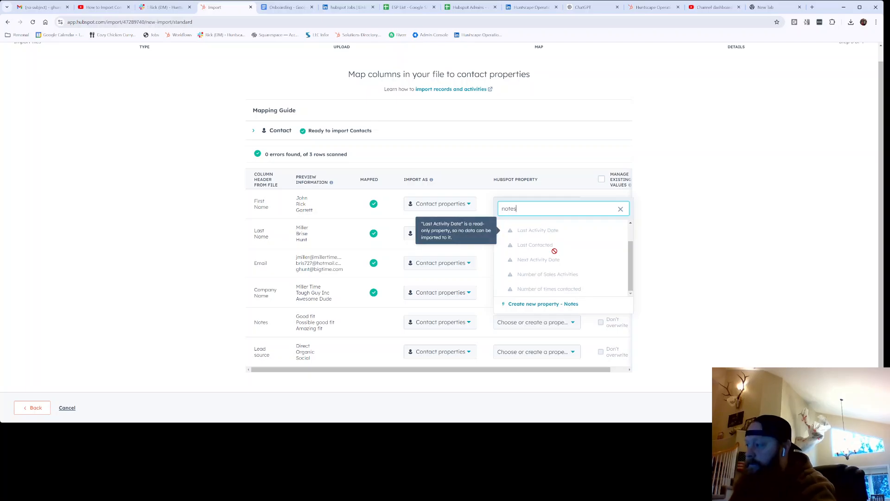
{"action": "mouse_move", "coordinate": [560, 245]}
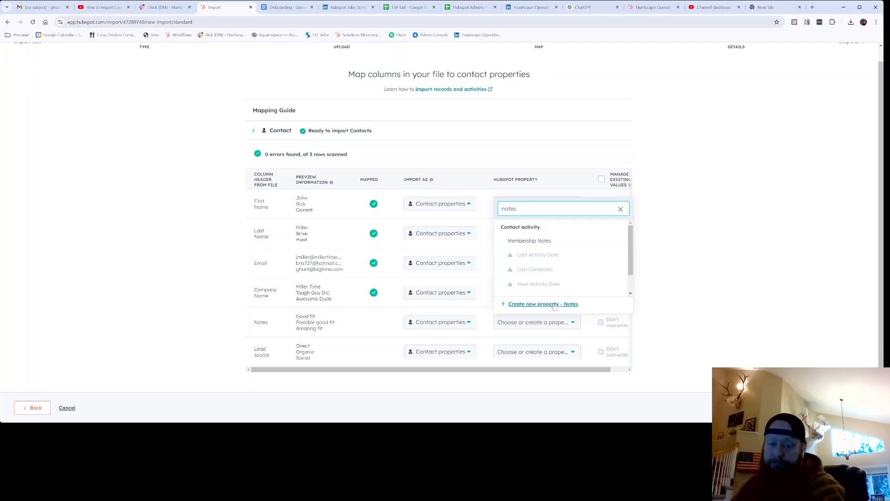
{"action": "left_click", "coordinate": [555, 306]}
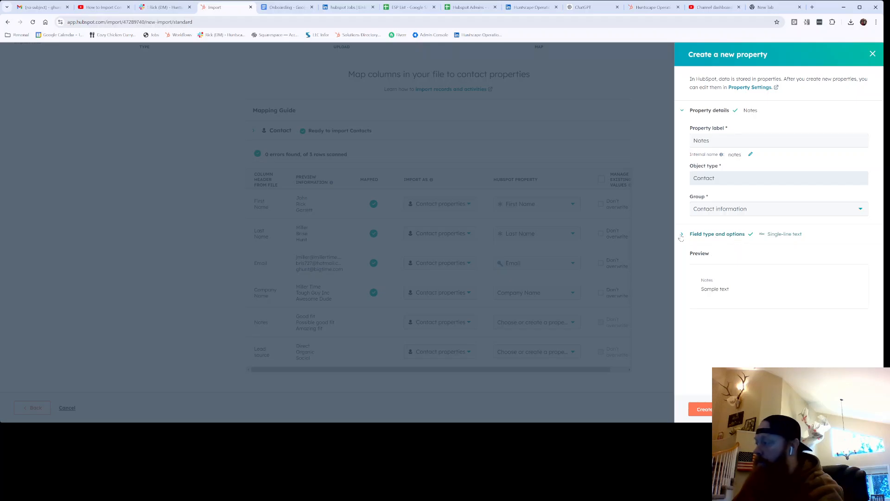
Step: Create the Notes property with the Single-line text field type and without showing it in forms
{"action": "left_click", "coordinate": [682, 235]}
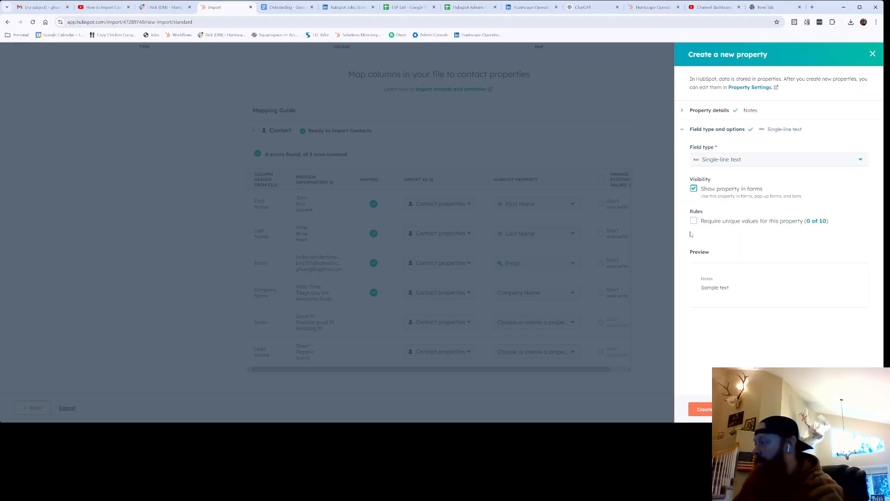
{"action": "left_click", "coordinate": [718, 163]}
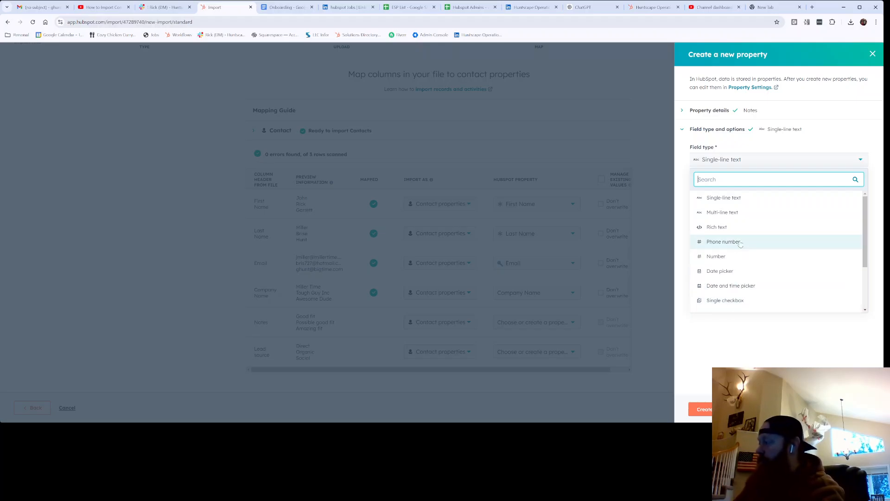
{"action": "left_click", "coordinate": [734, 203]}
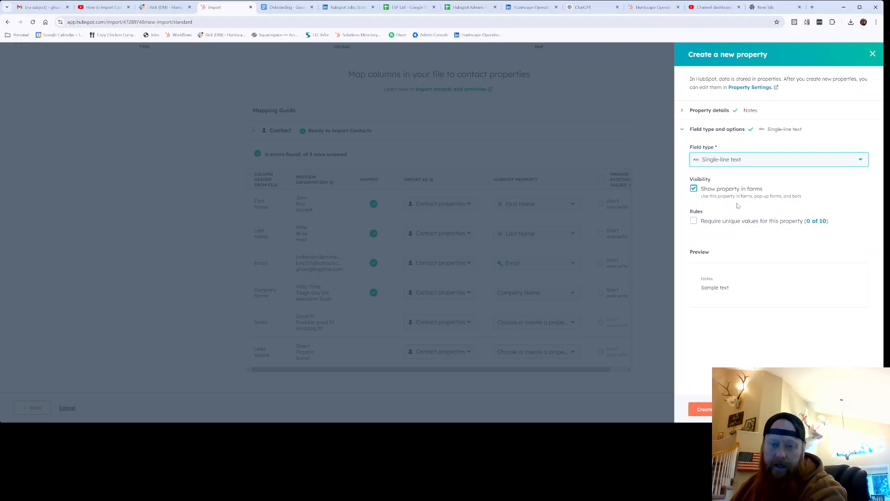
{"action": "left_click", "coordinate": [694, 189]}
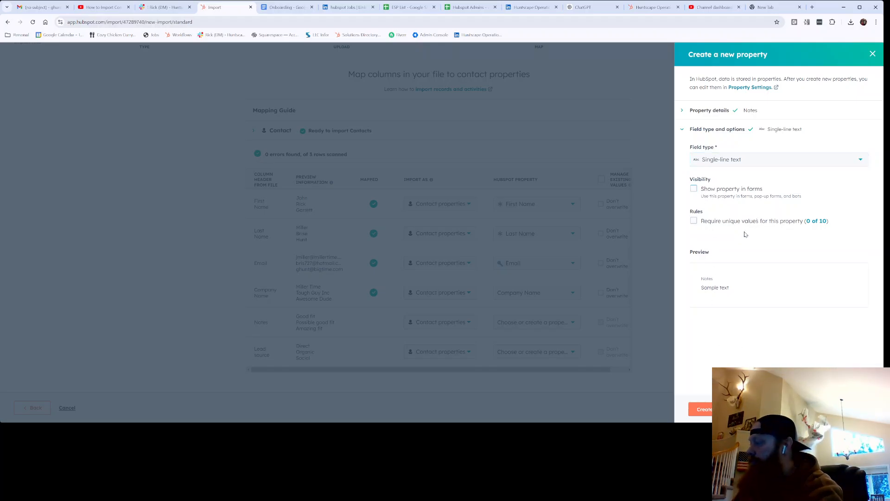
{"action": "left_click", "coordinate": [699, 412]}
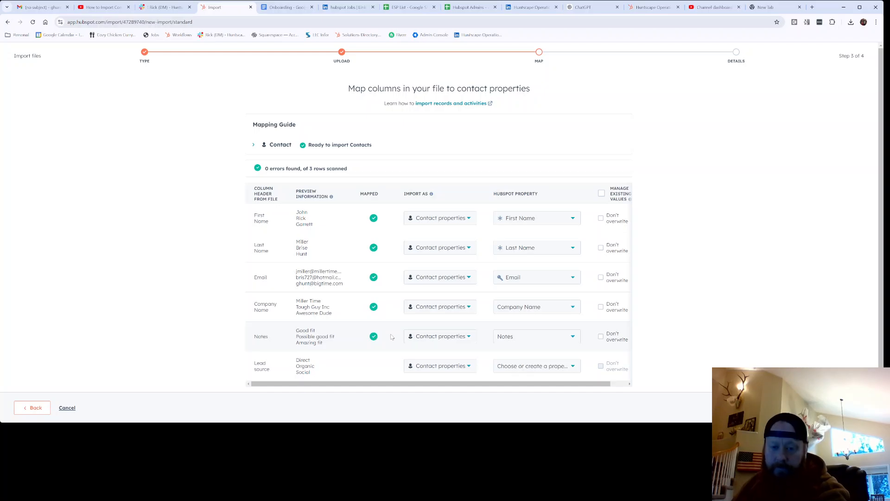
Step: Leave the Lead source column unmapped and continue to the final import details
{"action": "mouse_move", "coordinate": [509, 338]}
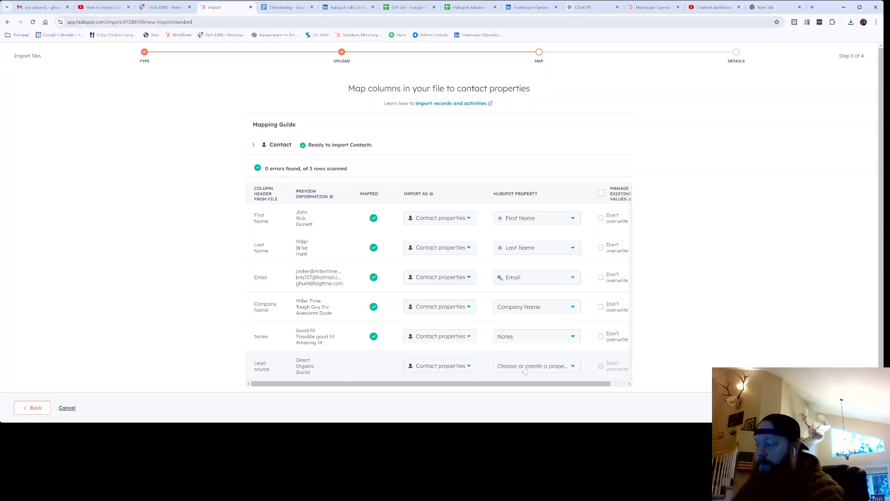
{"action": "scroll", "coordinate": [528, 370], "scroll_direction": "down", "scroll_amount": 1}
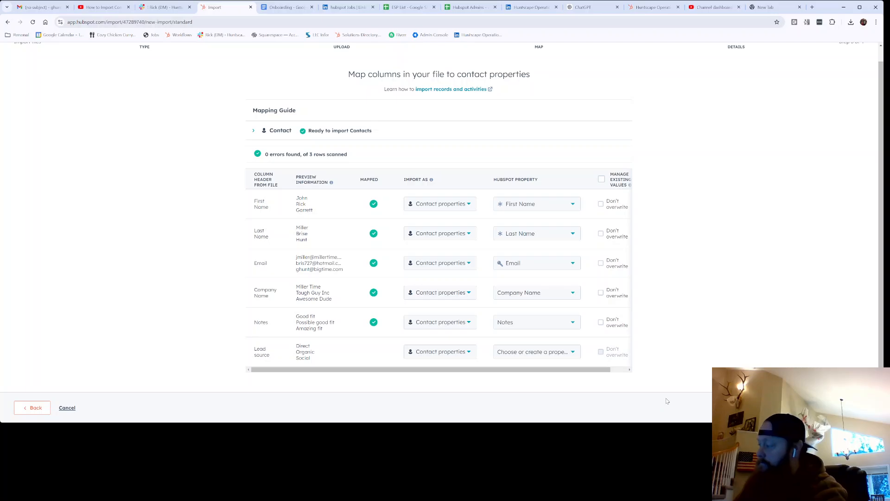
{"action": "left_click", "coordinate": [854, 408]}
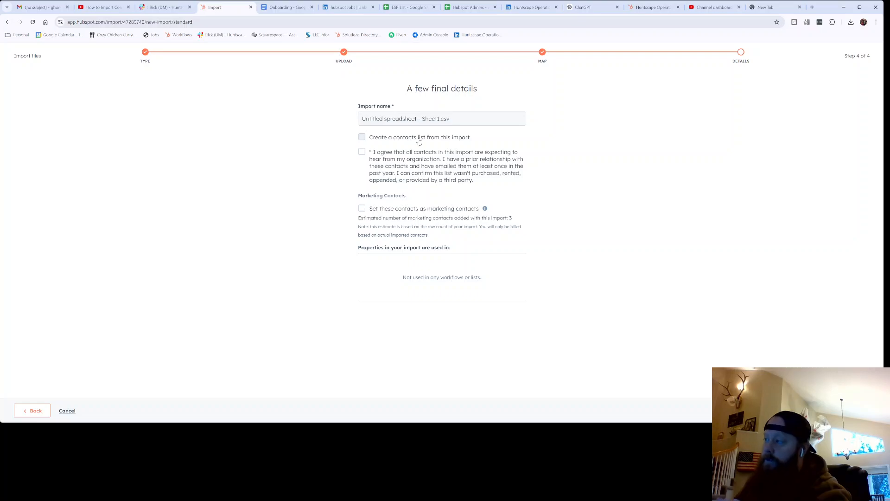
Step: Enable a contacts list from this import, accept the contact consent statement and set the contacts as marketing contacts
{"action": "left_click", "coordinate": [419, 140]}
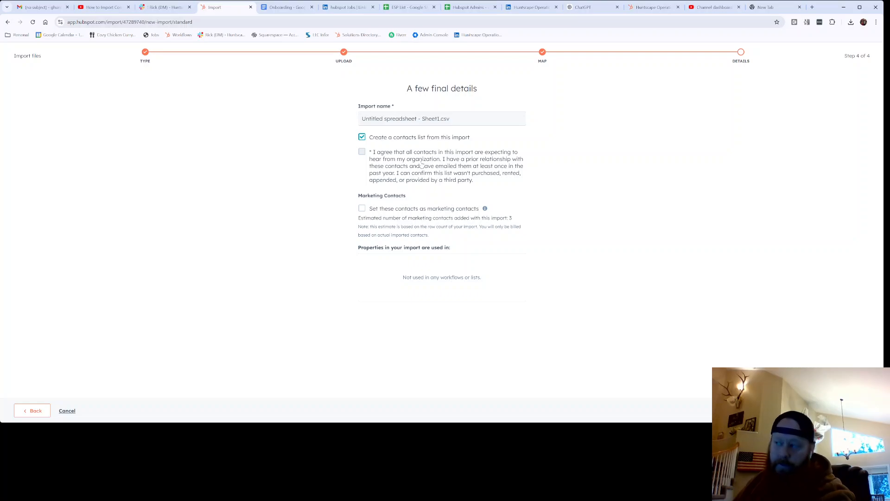
{"action": "left_click", "coordinate": [362, 155]}
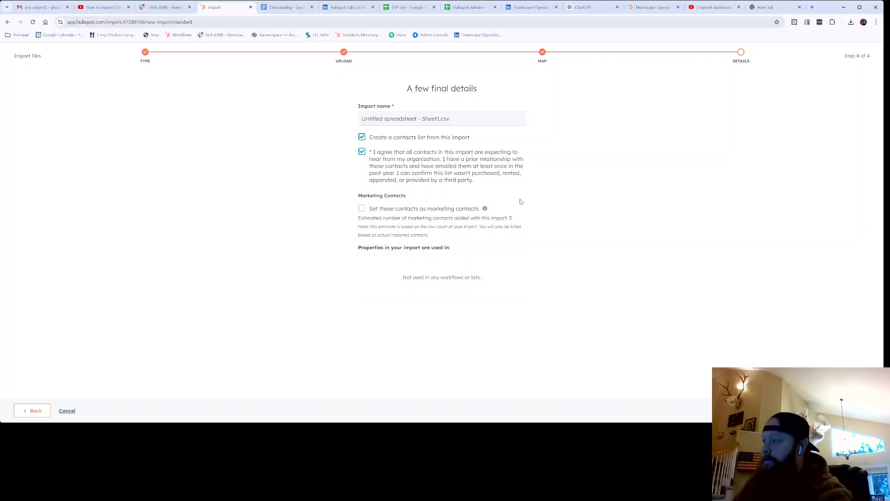
{"action": "left_click", "coordinate": [362, 209]}
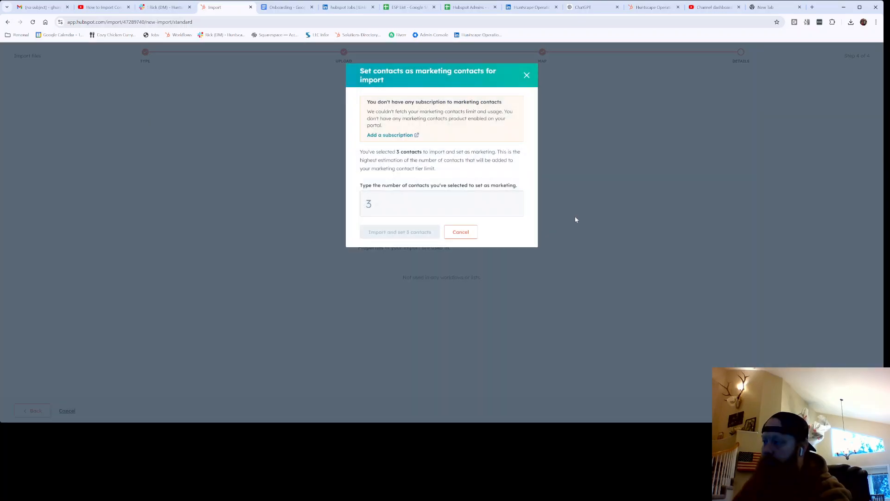
Step: Confirm 3 as the number of marketing contacts and submit the import
{"action": "left_click", "coordinate": [458, 192]}
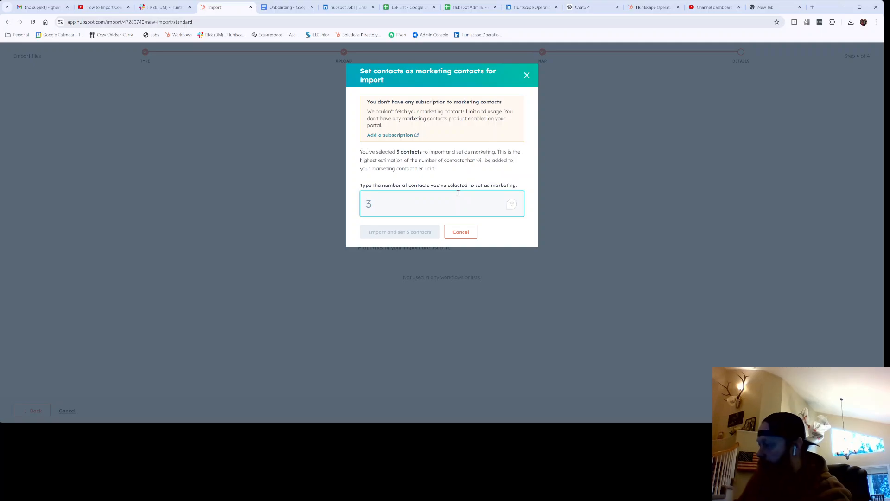
{"action": "type", "text": "3"}
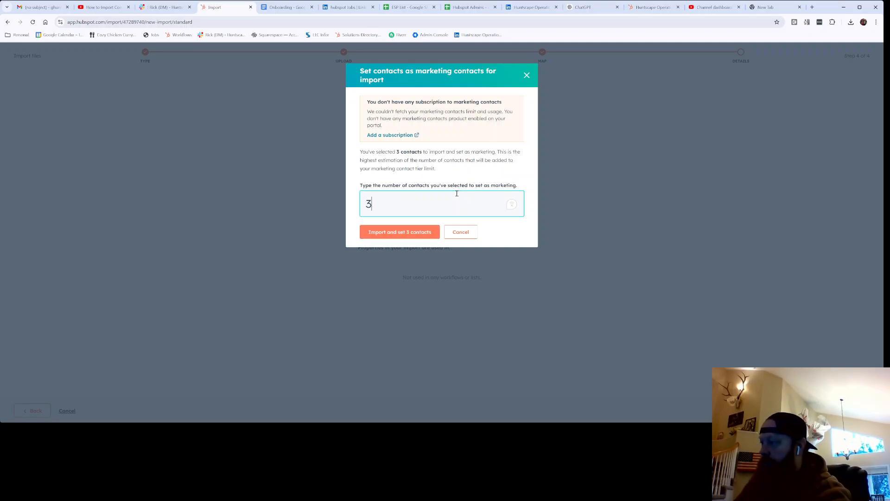
{"action": "left_click", "coordinate": [408, 234]}
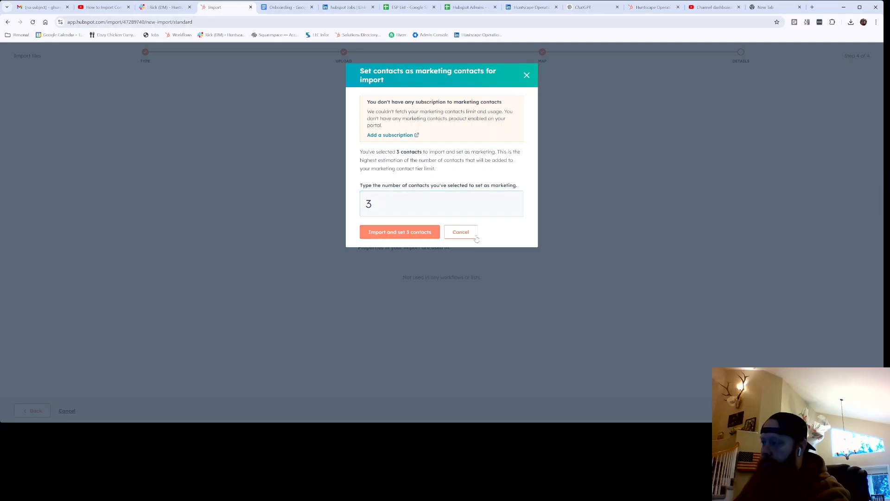